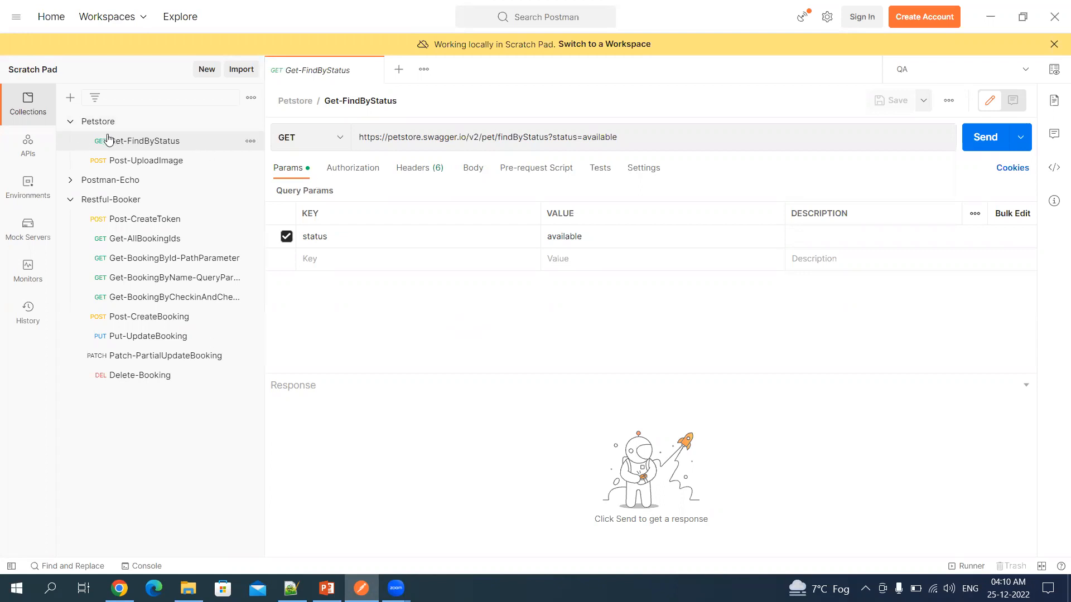
{"action": "left_click", "coordinate": [465, 136]}
{"action": "left_click_drag", "start_coordinate": [465, 136], "coordinate": [357, 136]}
{"action": "key", "text": "ctrl+c"}
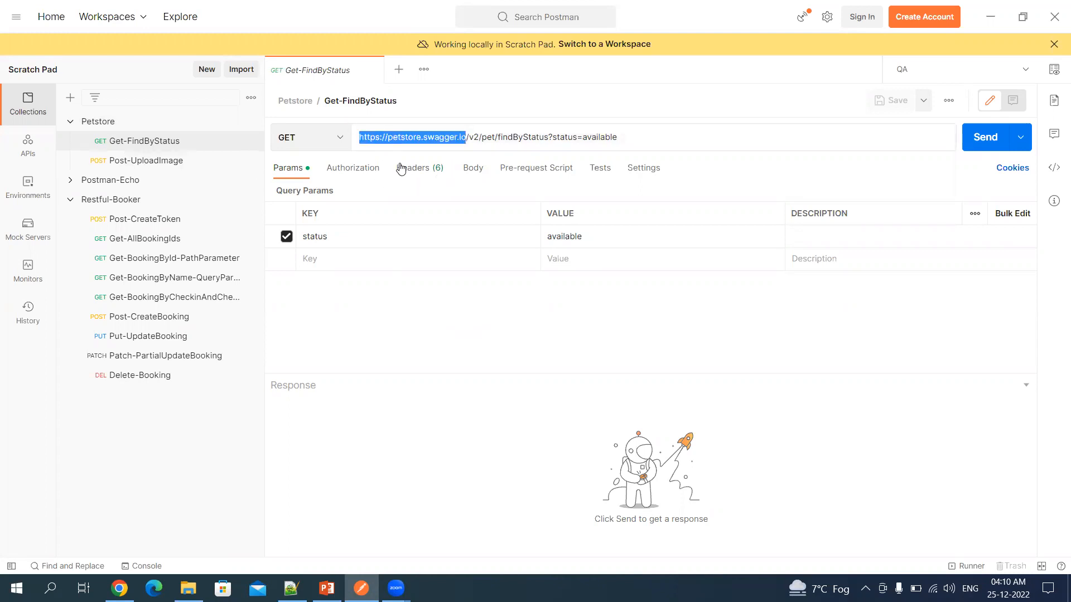
Create a new environment named PetStore_QA
{"action": "left_click", "coordinate": [25, 202]}
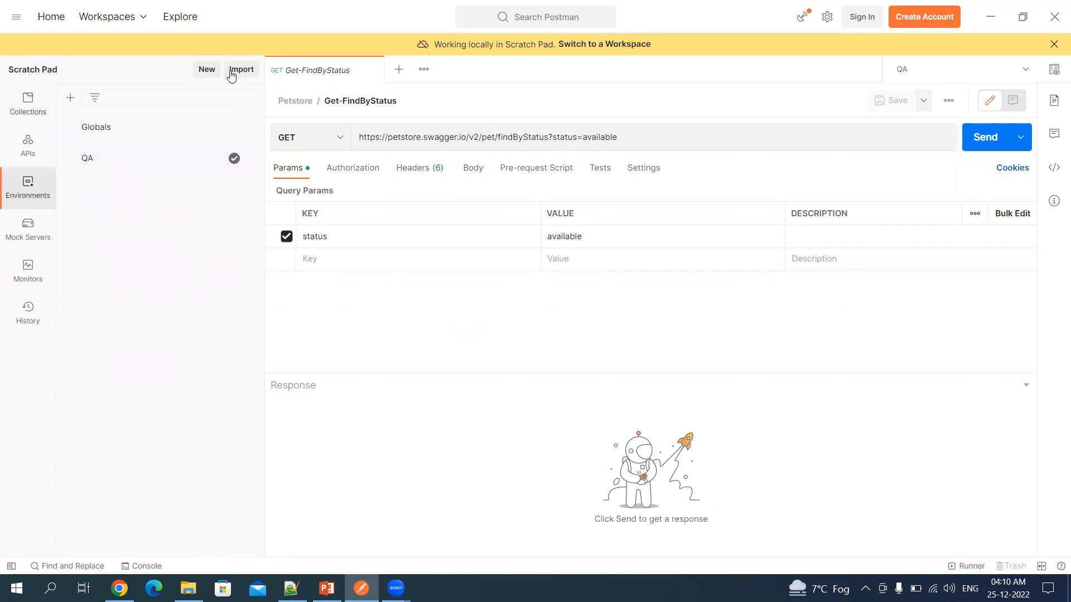
{"action": "left_click", "coordinate": [208, 77]}
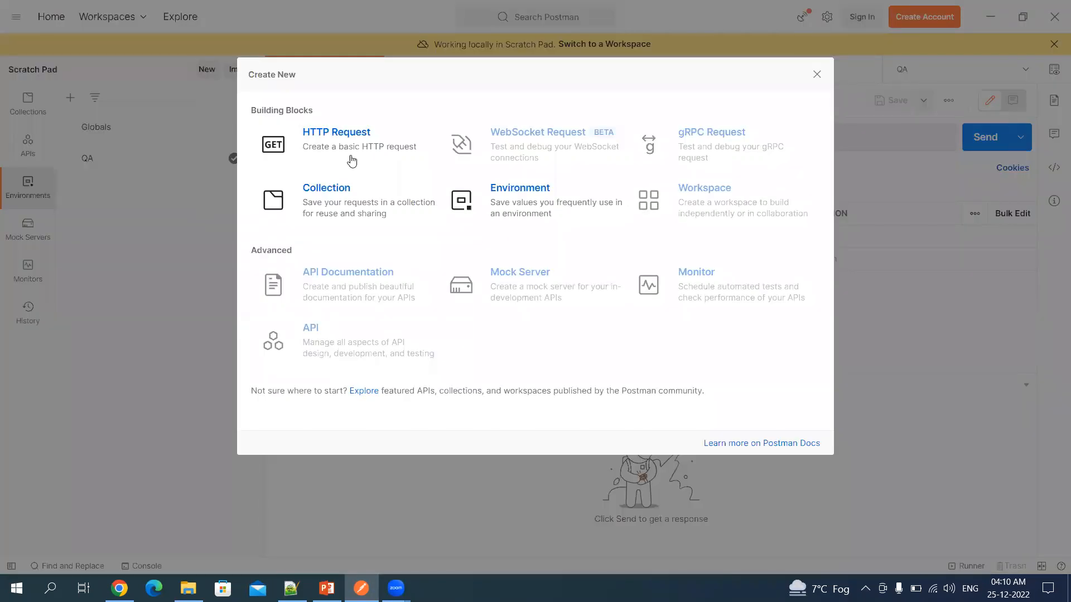
{"action": "left_click", "coordinate": [527, 191]}
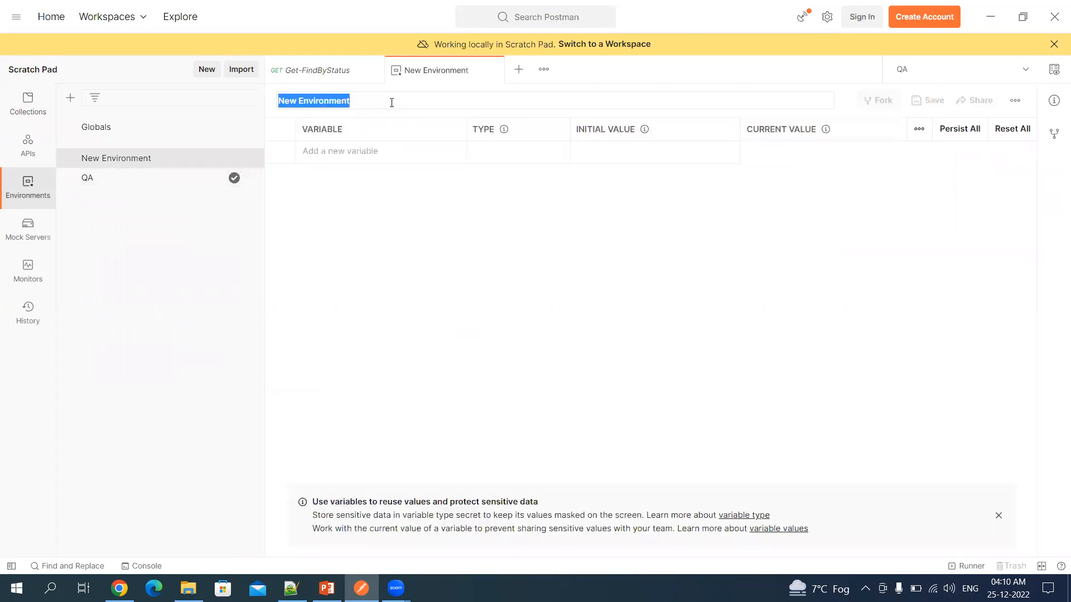
{"action": "type", "text": "Pet"}
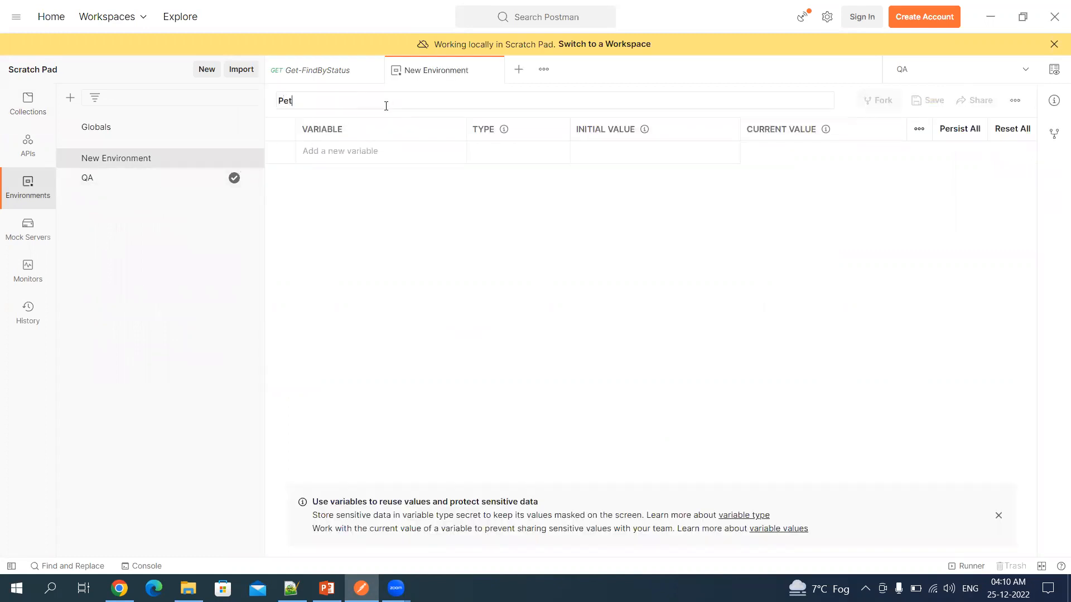
{"action": "type", "text": "Store_QA"}
{"action": "left_click", "coordinate": [352, 153]}
{"action": "type", "text": "baseUri"}
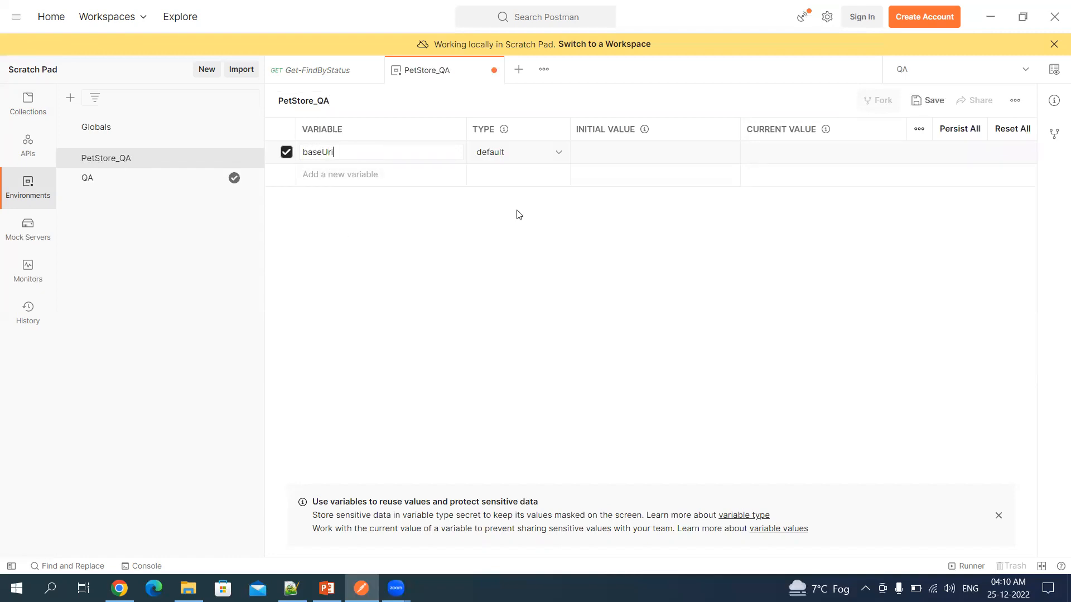
{"action": "left_click", "coordinate": [603, 151]}
{"action": "key", "text": "ctrl+v"}
{"action": "left_click", "coordinate": [755, 159]}
{"action": "key", "text": "ctrl+v"}
{"action": "left_click", "coordinate": [641, 261]}
{"action": "key", "text": "ctrl+s"}
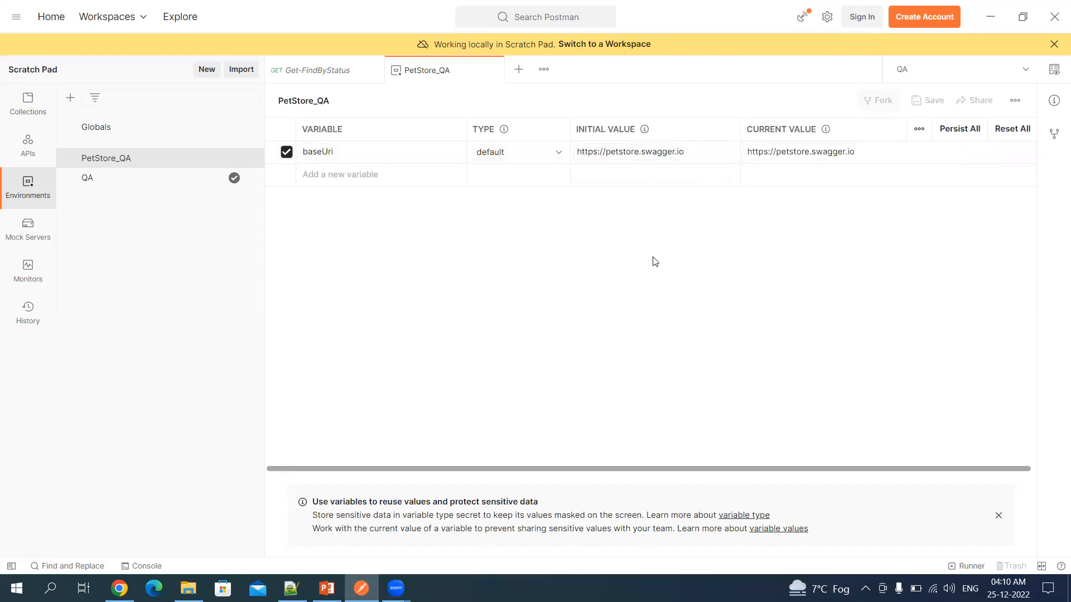
Replace the base address in the Get-FindByStatus request URL with {{baseUri}} and save the request
{"action": "left_click", "coordinate": [21, 115]}
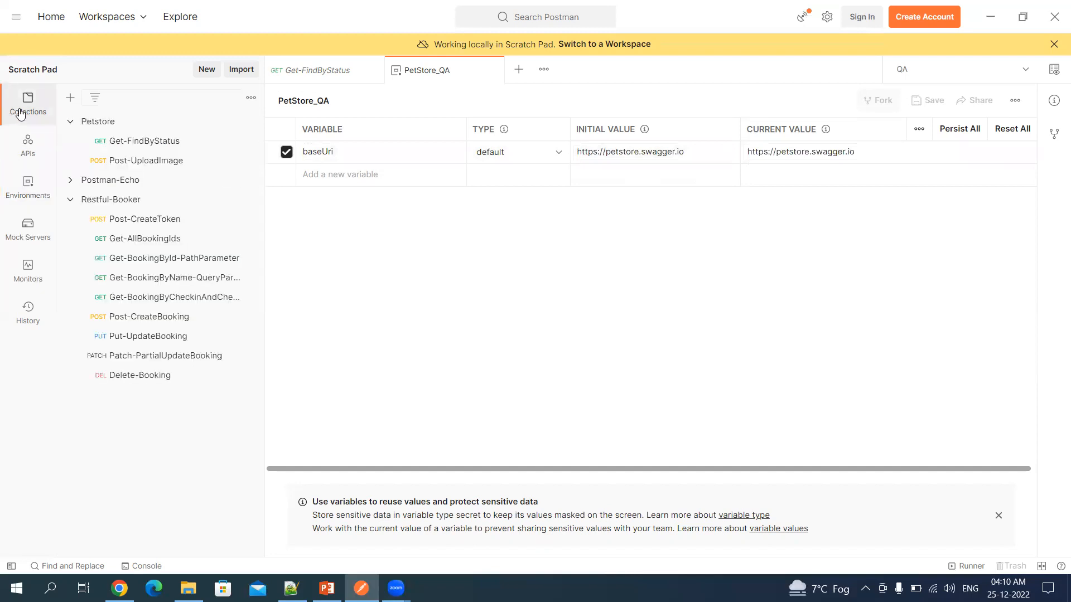
{"action": "left_click", "coordinate": [132, 144]}
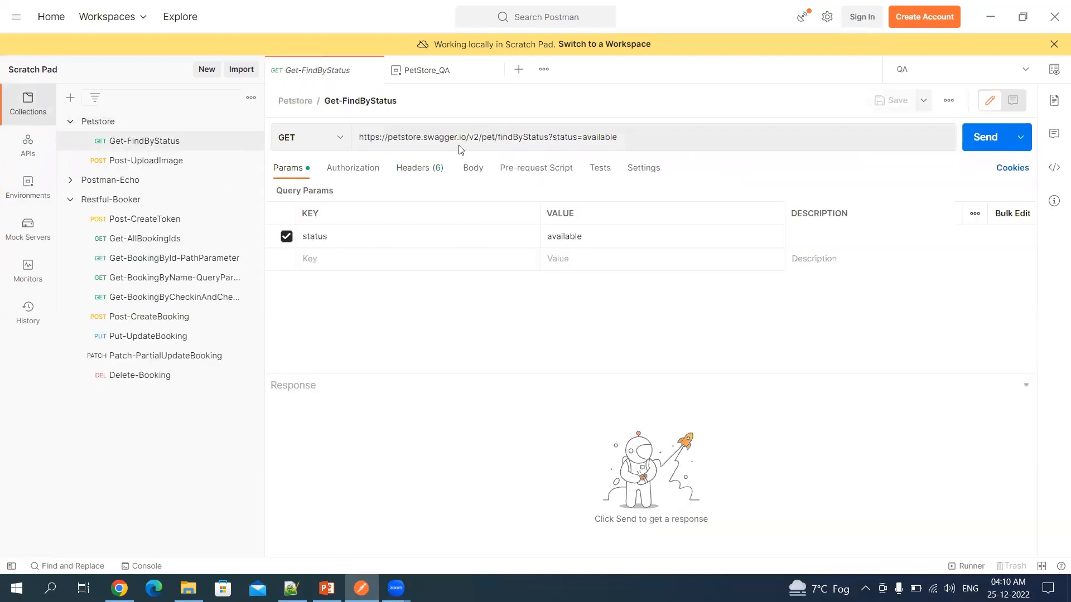
{"action": "left_click_drag", "start_coordinate": [466, 137], "coordinate": [357, 136]}
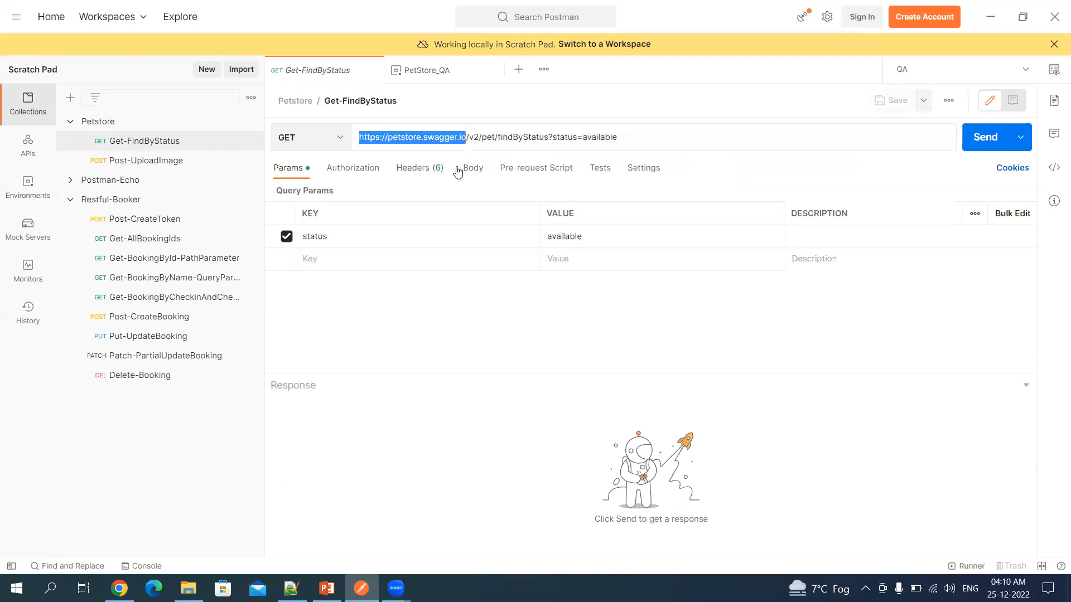
{"action": "type", "text": "{{"}
{"action": "type", "text": "}}"}
{"action": "type", "text": "base"}
{"action": "type", "text": "Ur"}
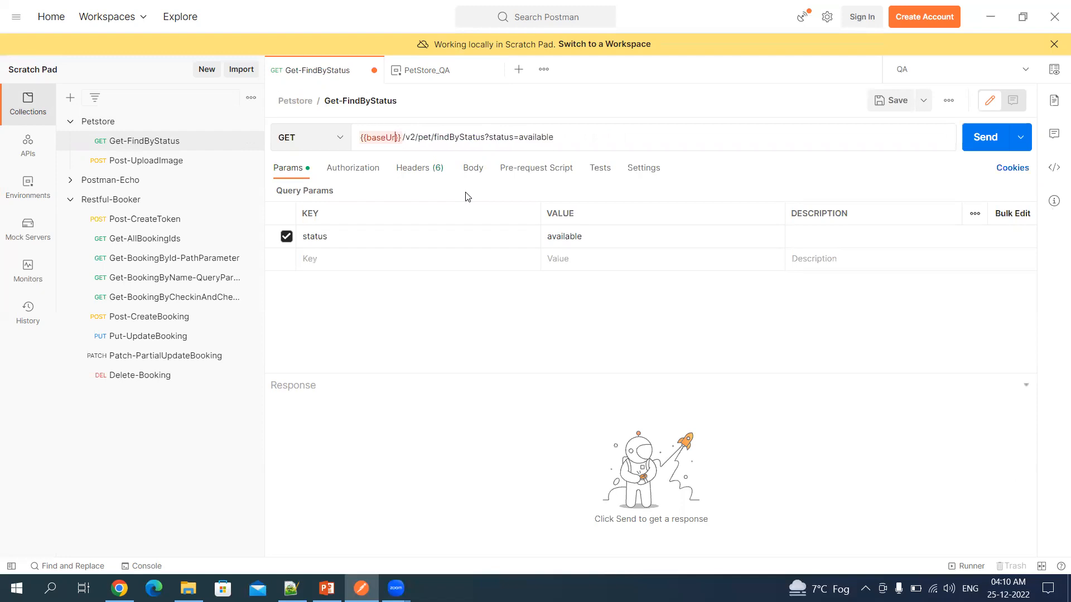
{"action": "type", "text": "i"}
{"action": "key", "text": "ctrl+s"}
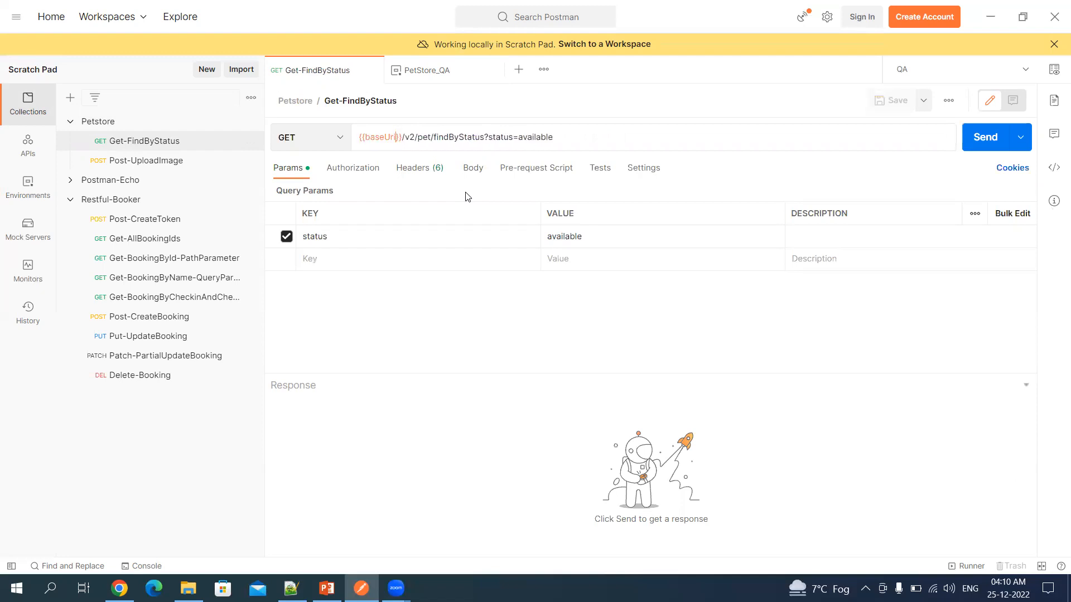
Switch the active environment to PetStore_QA and send the Get-FindByStatus request
{"action": "mouse_move", "coordinate": [380, 139]}
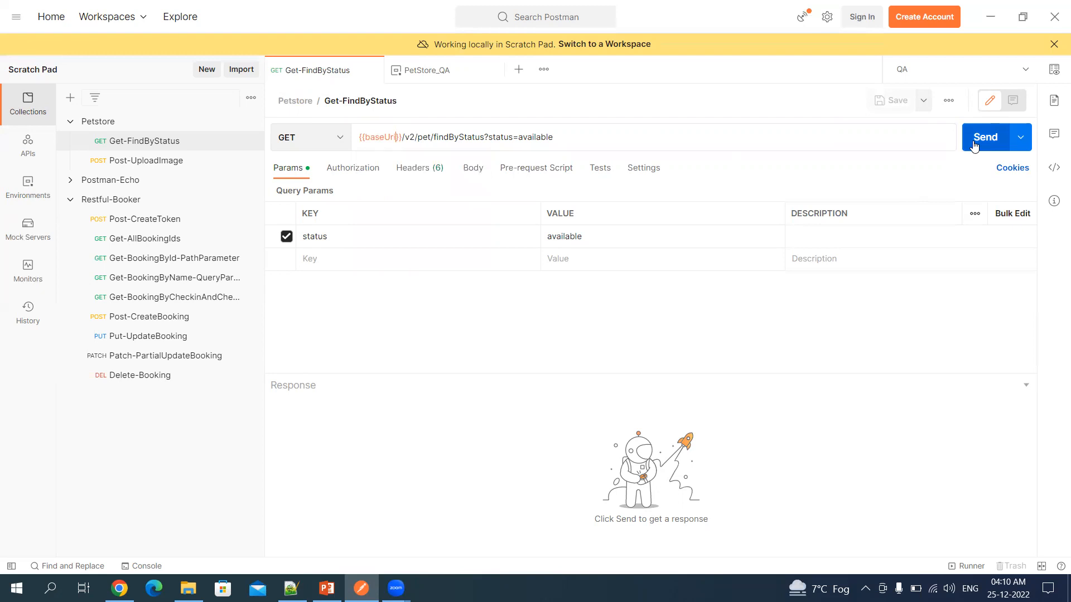
{"action": "left_click", "coordinate": [973, 69]}
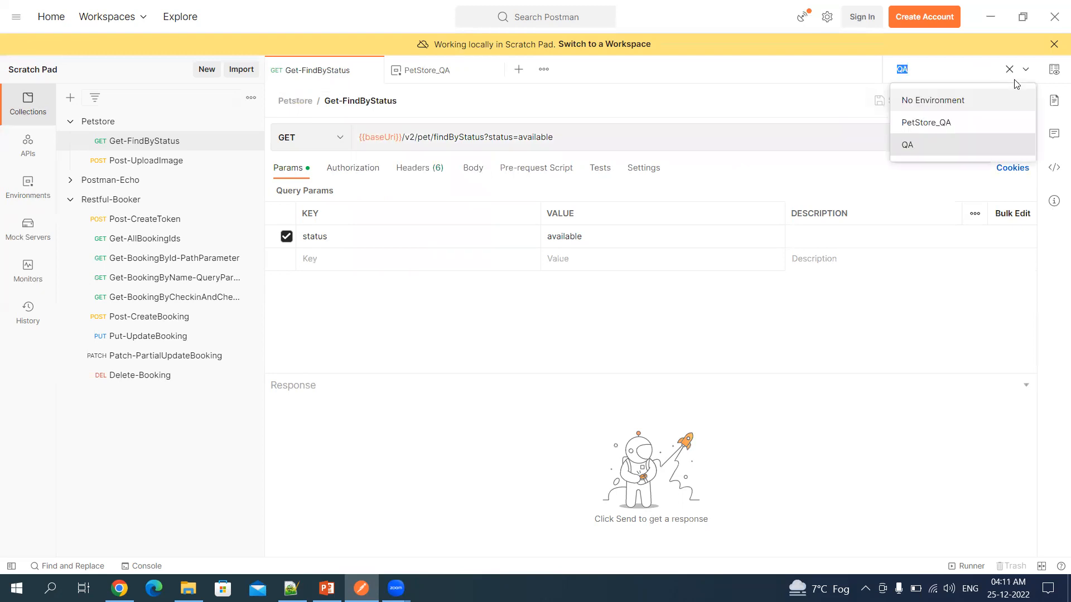
{"action": "left_click", "coordinate": [945, 124]}
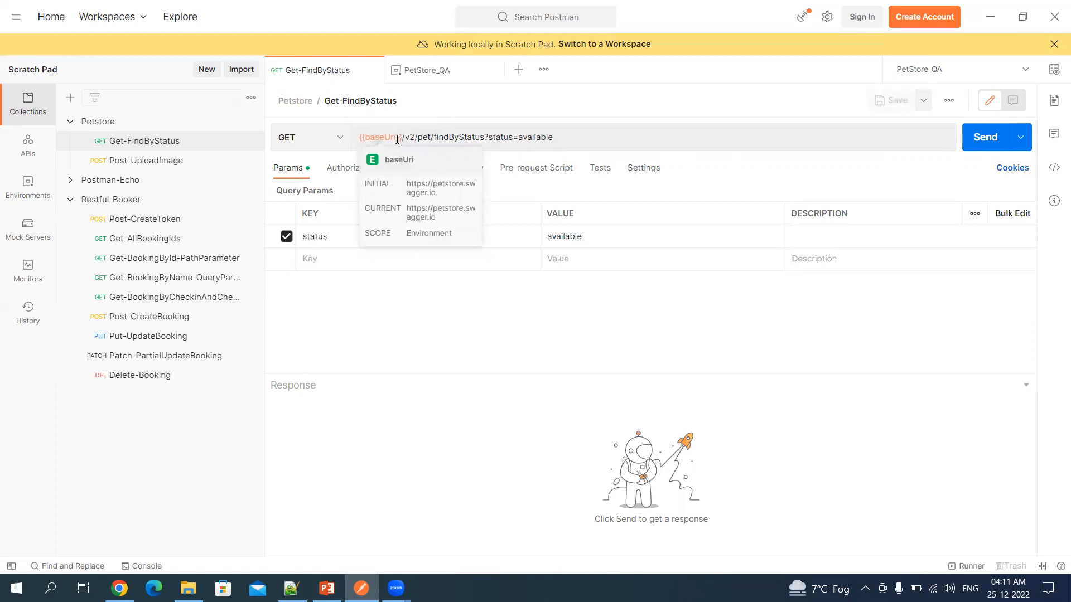
{"action": "left_click", "coordinate": [976, 137]}
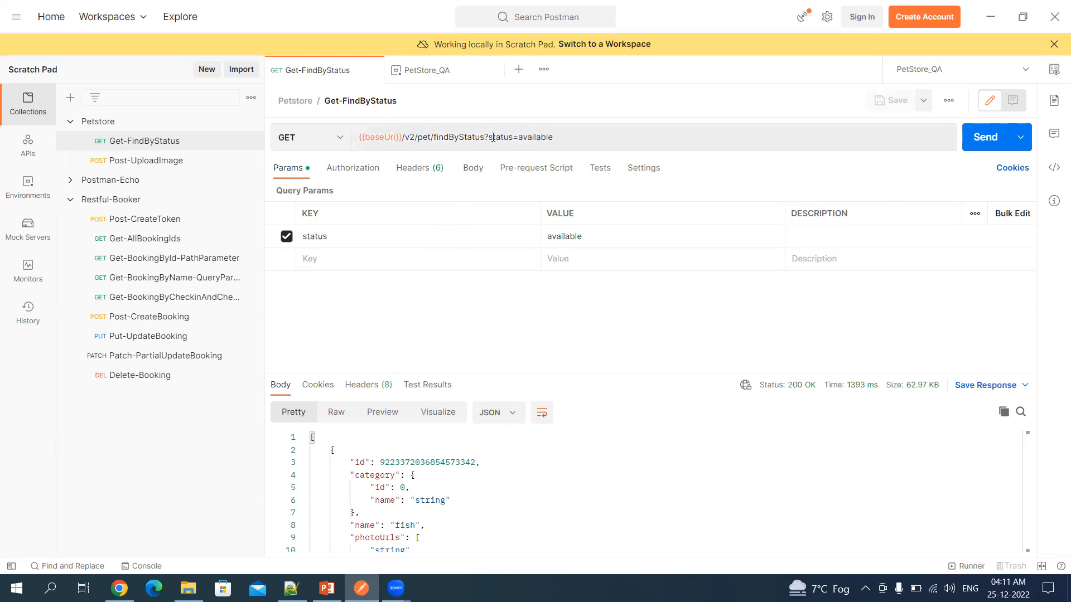
Copy the status parameter's value "available" from the Get-FindByStatus request URL
{"action": "left_click_drag", "start_coordinate": [488, 139], "coordinate": [493, 138]}
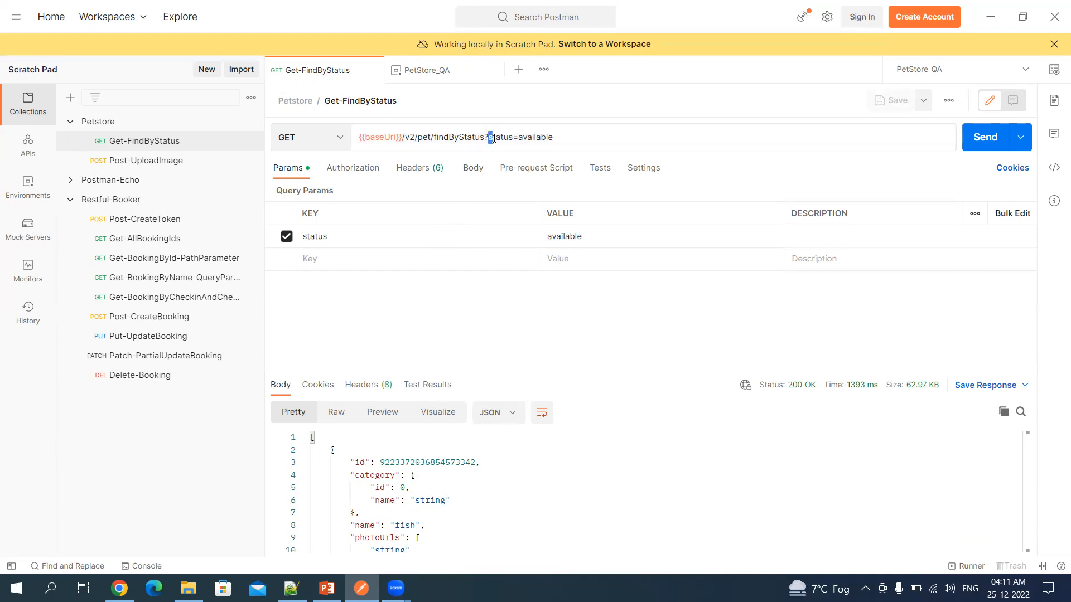
{"action": "double_click", "coordinate": [524, 138]}
{"action": "key", "text": "ctrl+c"}
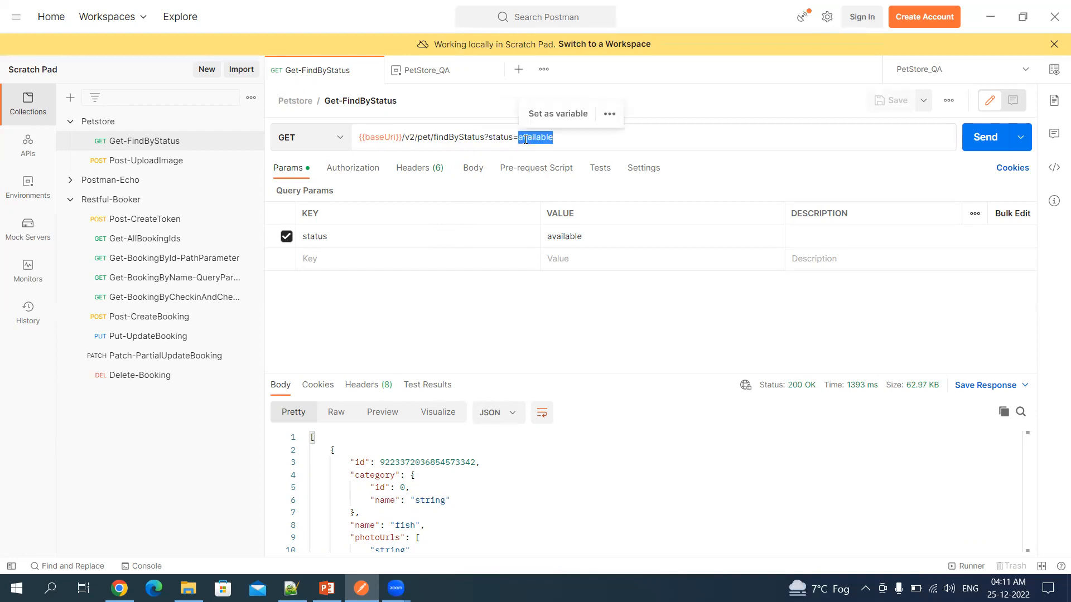
Add a status collection variable to Petstore with "available" as initial and current value, and save the collection
{"action": "left_click", "coordinate": [109, 126]}
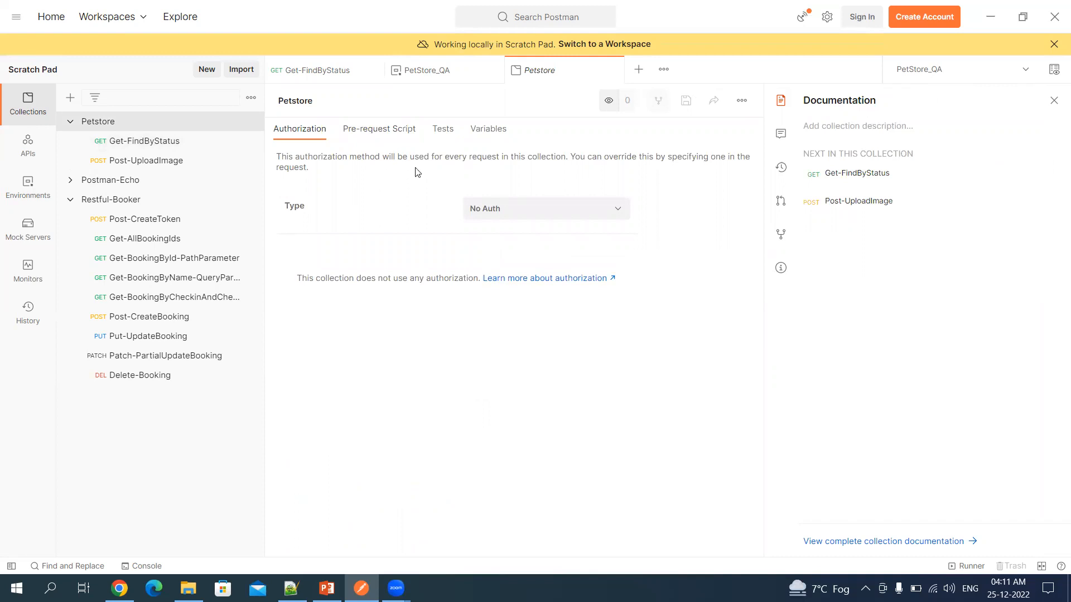
{"action": "left_click", "coordinate": [480, 130]}
{"action": "left_click", "coordinate": [361, 203]}
{"action": "type", "text": "status"}
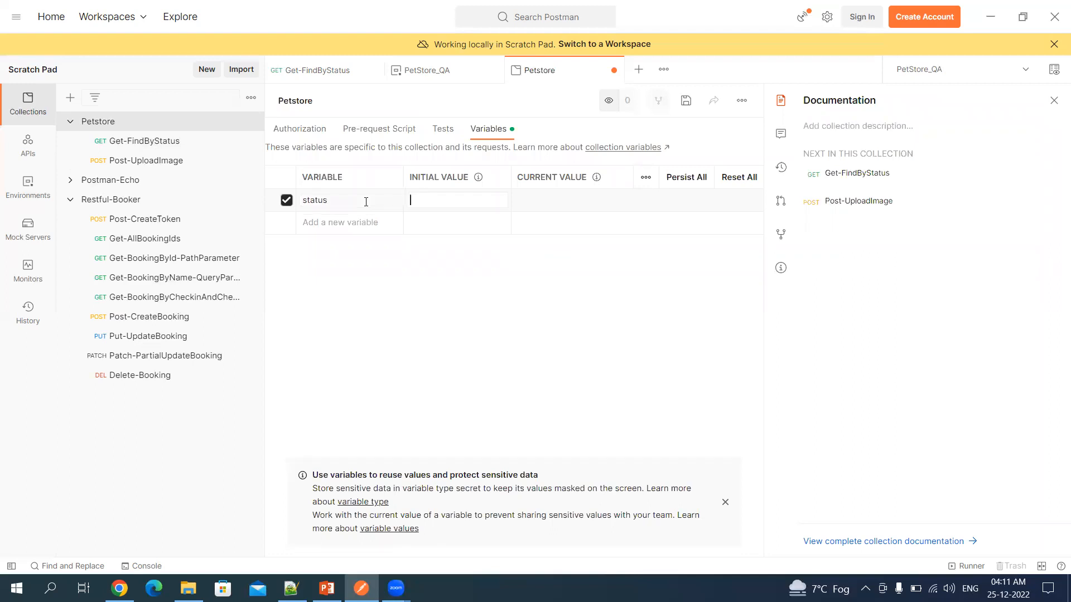
{"action": "key", "text": "ctrl+v"}
{"action": "key", "text": "Tab"}
{"action": "key", "text": "ctrl+v"}
{"action": "key", "text": "ctrl+s"}
Replace the status parameter's value in the Get-FindByStatus URL with {{status}}, then save and send the request
{"action": "left_click", "coordinate": [131, 144]}
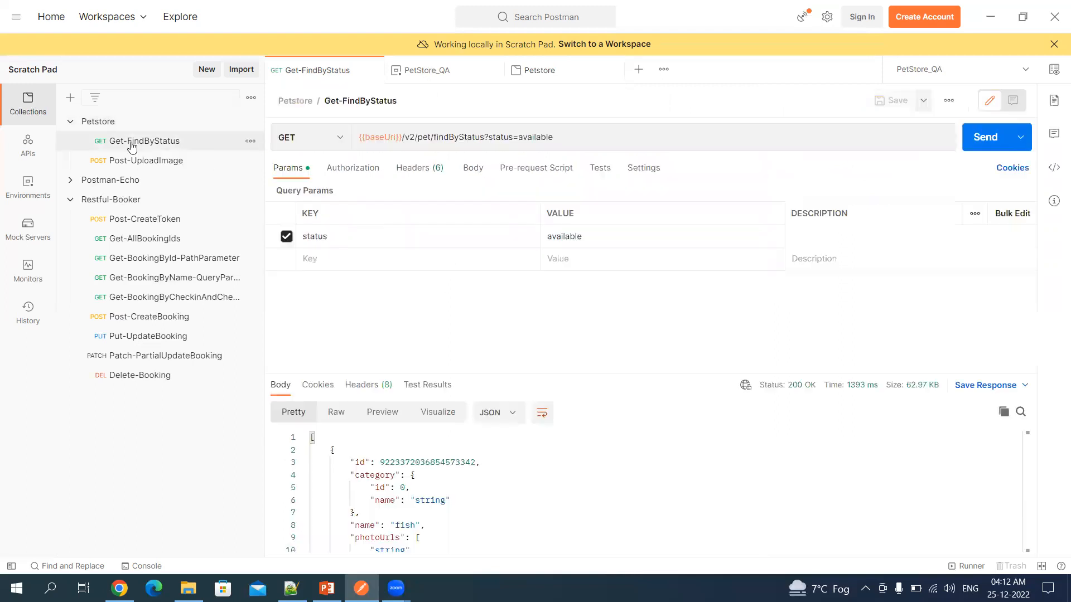
{"action": "double_click", "coordinate": [536, 138]}
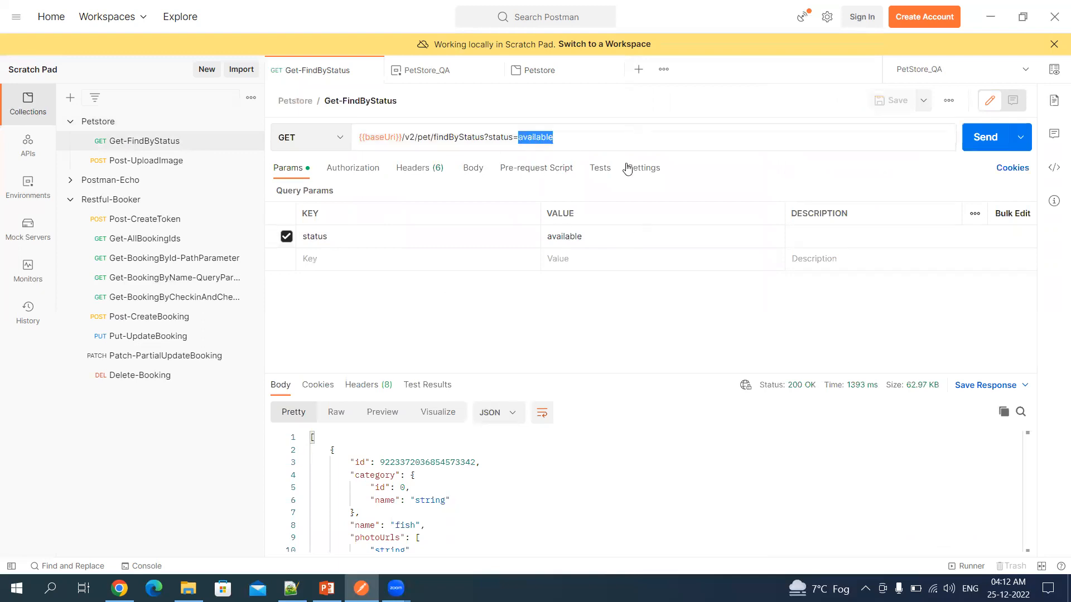
{"action": "type", "text": "{{"}
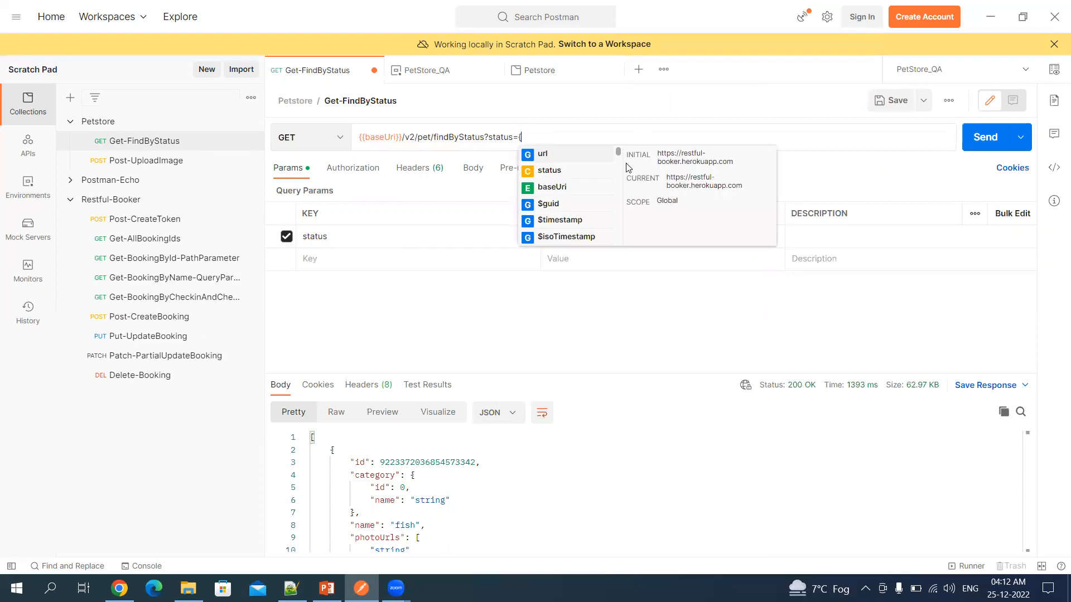
{"action": "type", "text": "}}"}
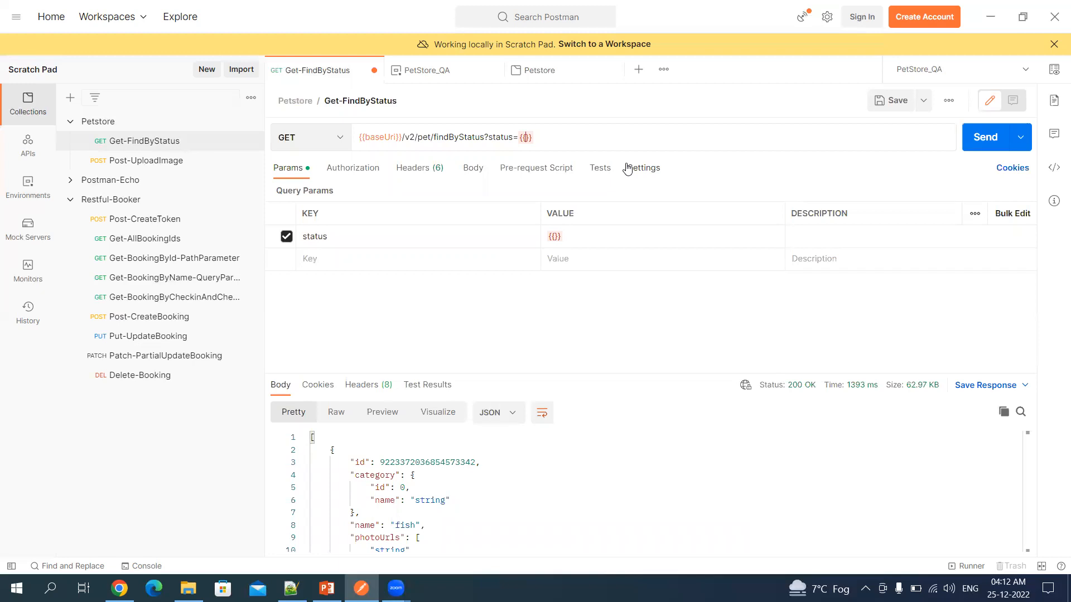
{"action": "type", "text": "status"}
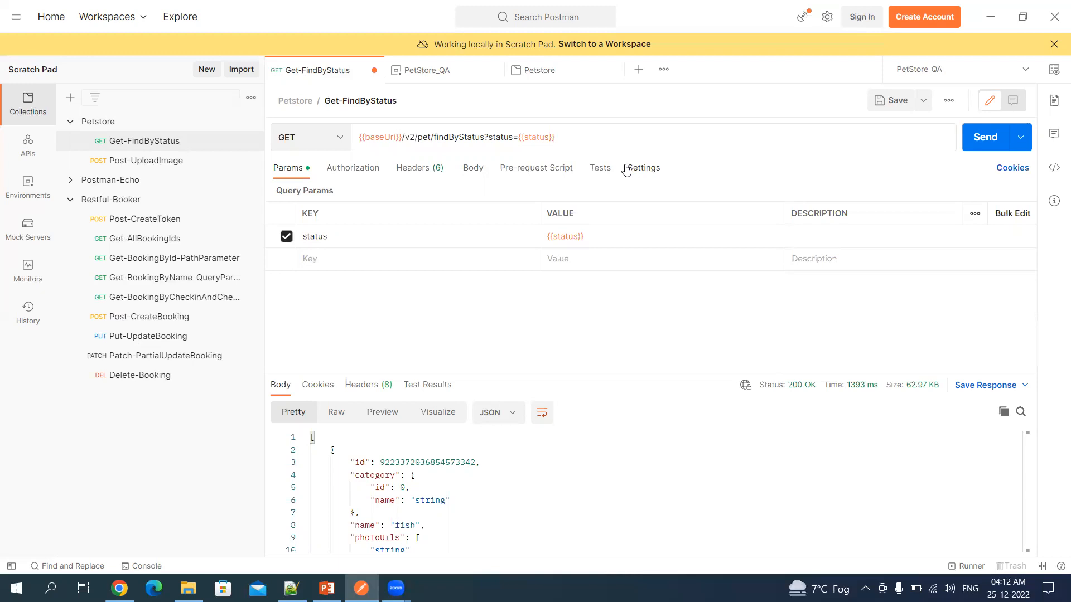
{"action": "key", "text": "ctrl+s"}
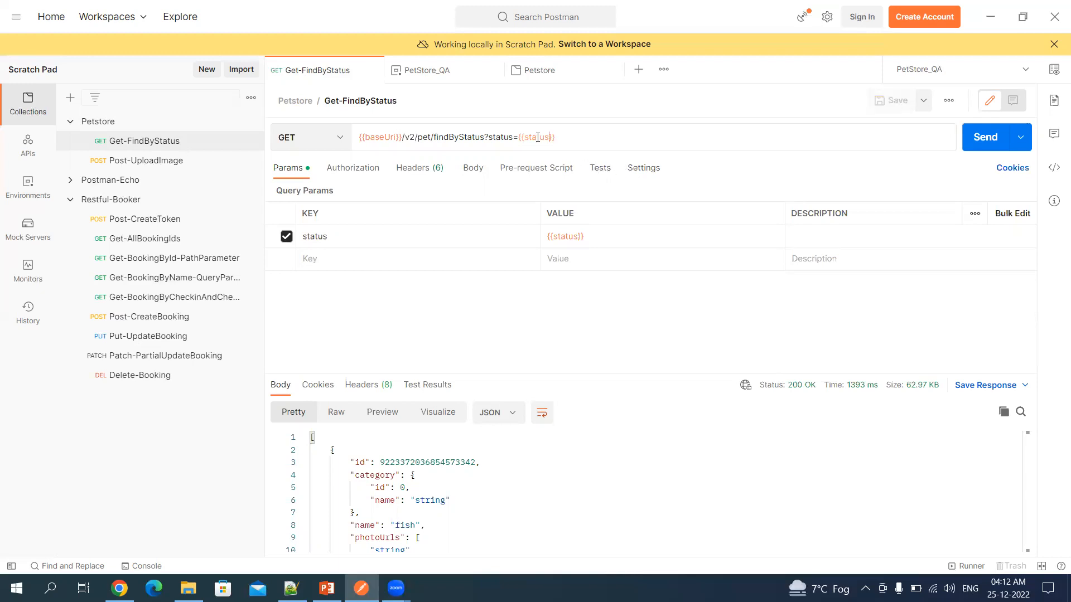
{"action": "mouse_move", "coordinate": [536, 137]}
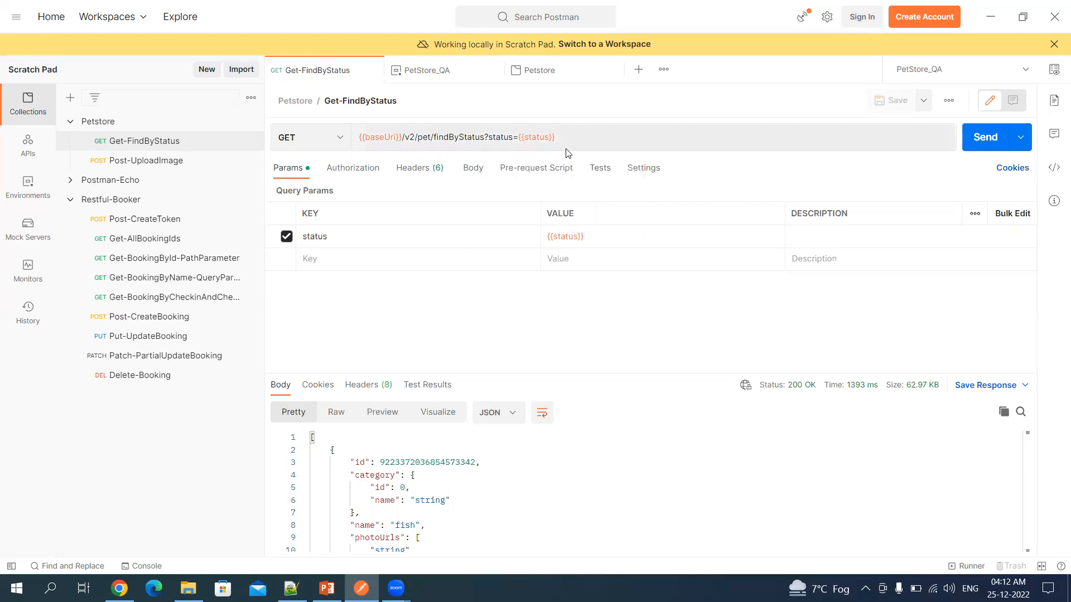
{"action": "left_click", "coordinate": [993, 144]}
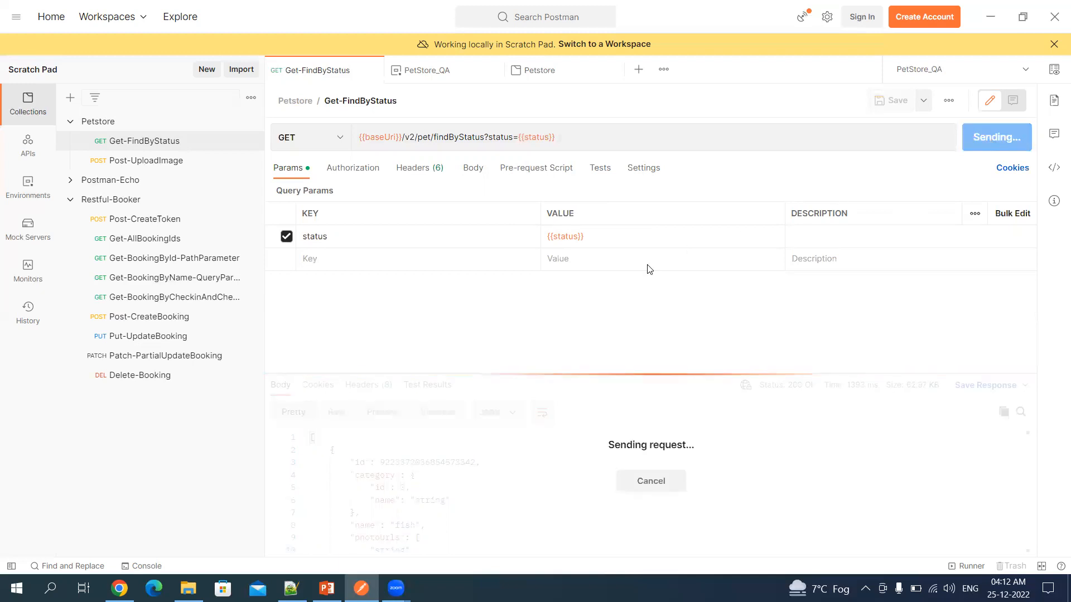